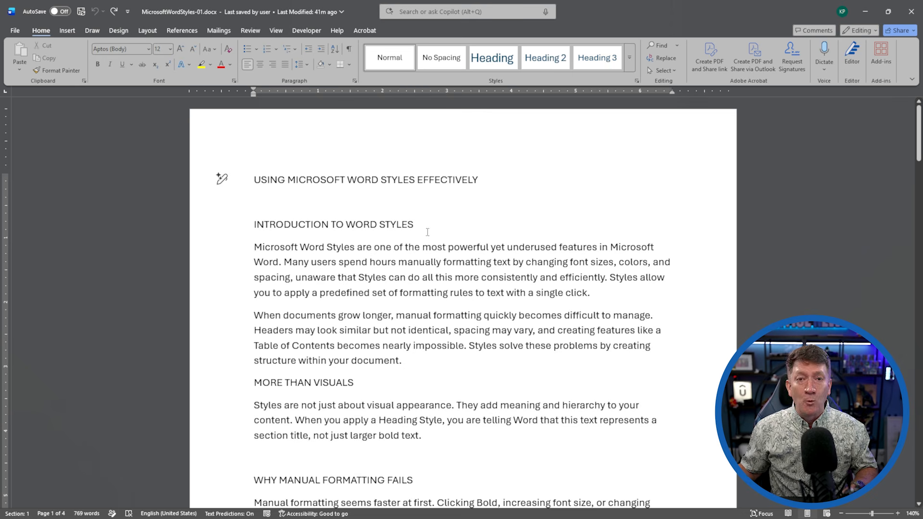
Select the title line USING MICROSOFT WORD STYLES EFFECTIVELY and apply the Heading 1 style.
scroll(328, 369, "down", 5)
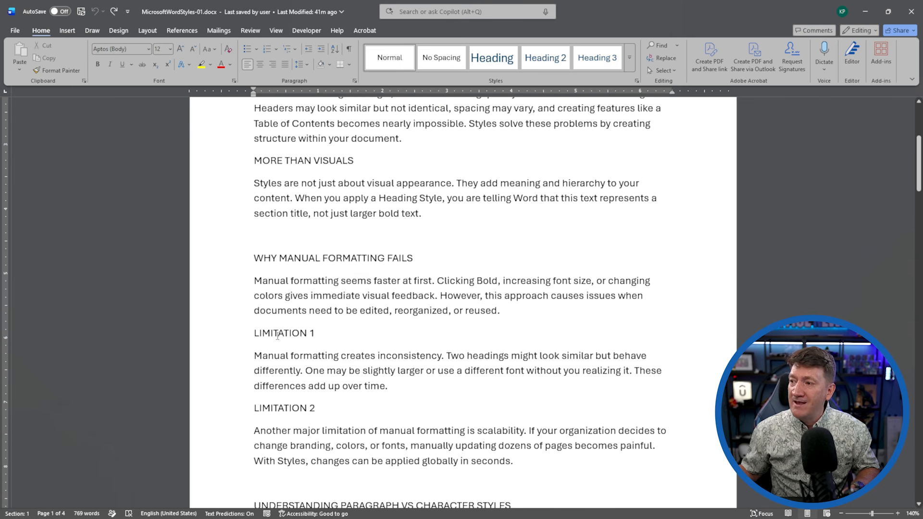
scroll(306, 348, "down", 11)
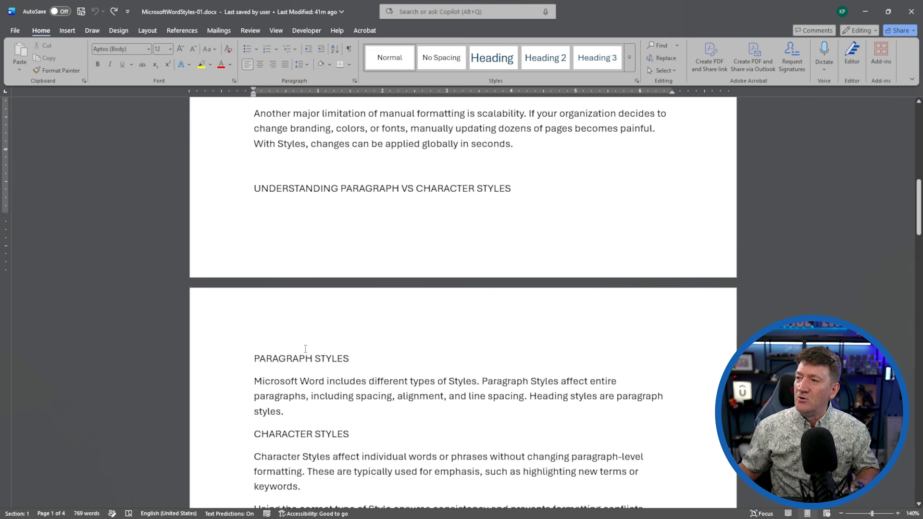
scroll(305, 346, "down", 4)
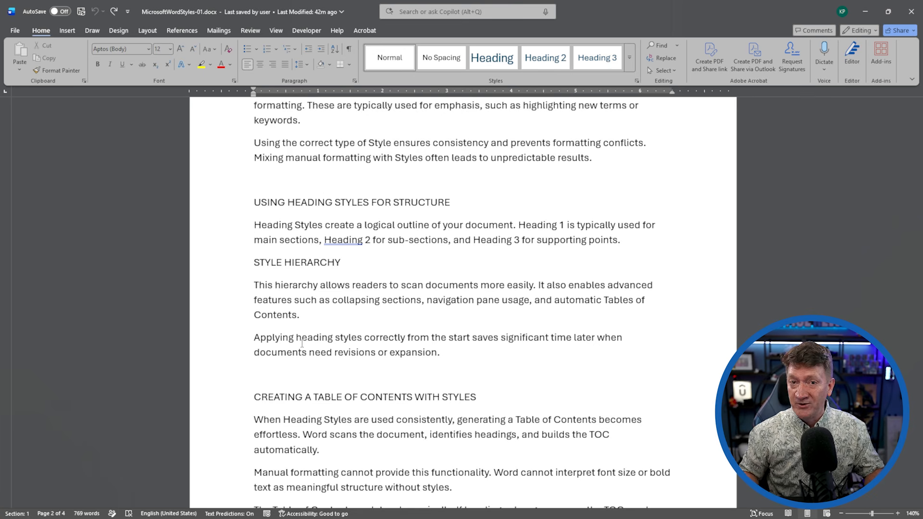
scroll(377, 288, "up", 12)
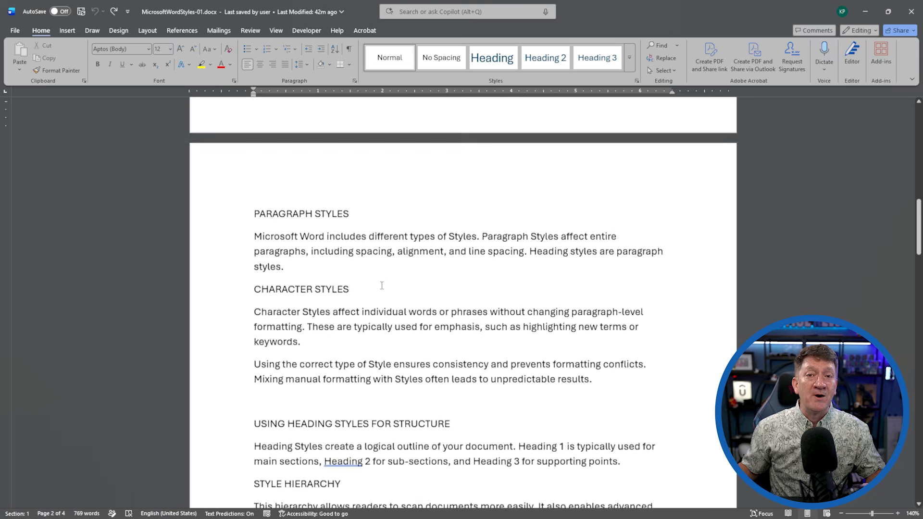
scroll(377, 289, "up", 6)
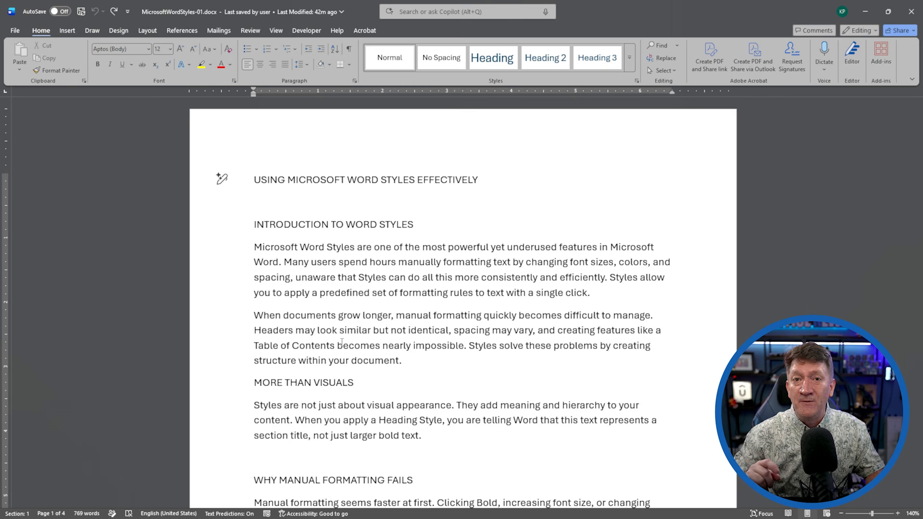
left_click(247, 182)
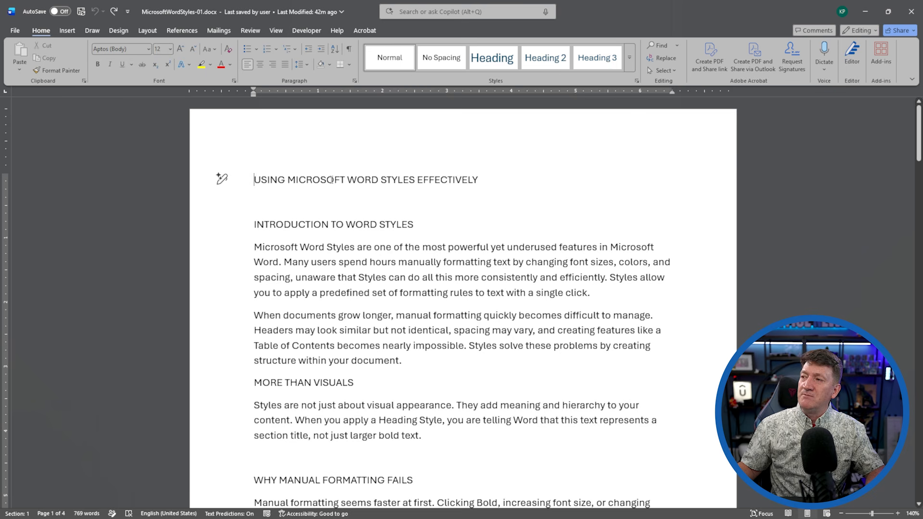
left_click(233, 183)
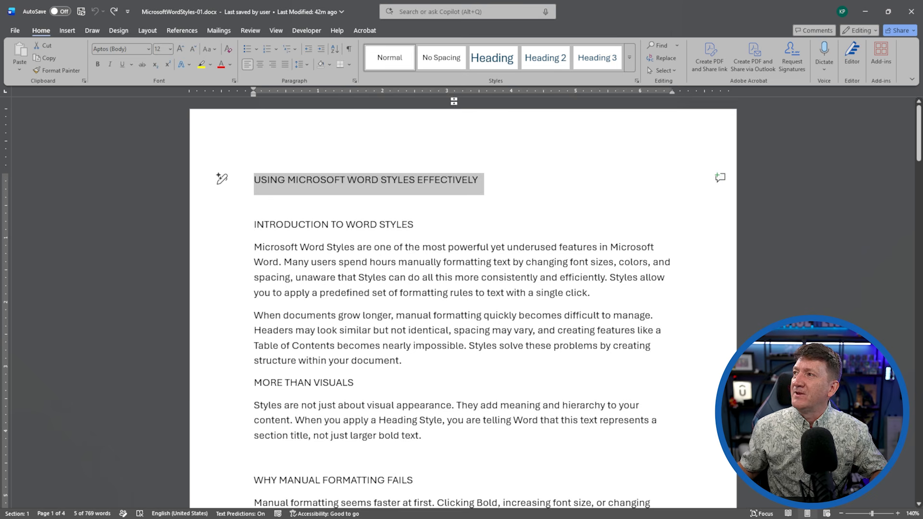
left_click(487, 62)
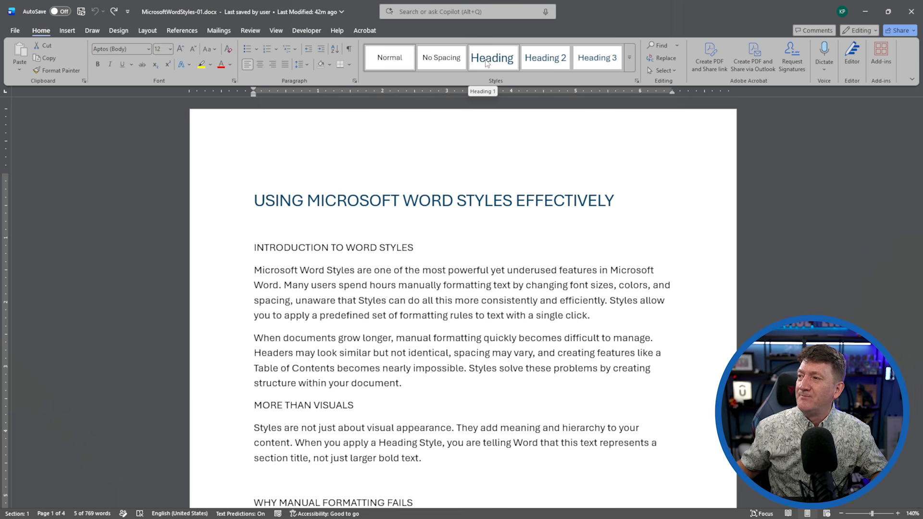
left_click(487, 63)
left_click(317, 227)
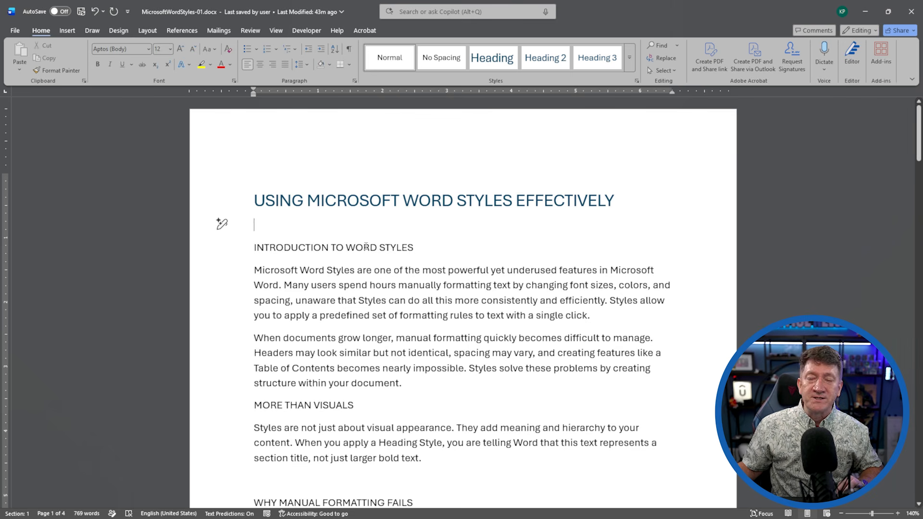
Apply Heading 2 to INTRODUCTION TO WORD STYLES and WHY MANUAL FORMATTING FAILS, then select MORE THAN VISUALS.
left_click(233, 251)
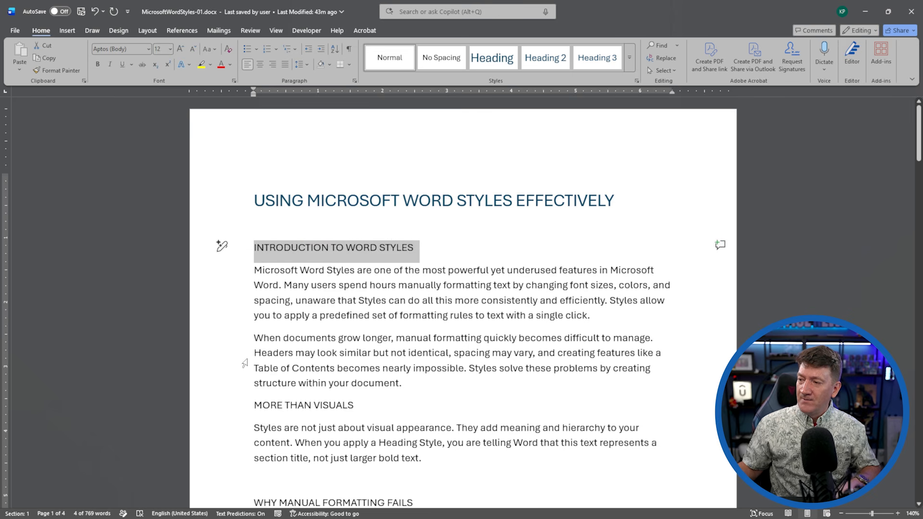
scroll(245, 364, "down", 3)
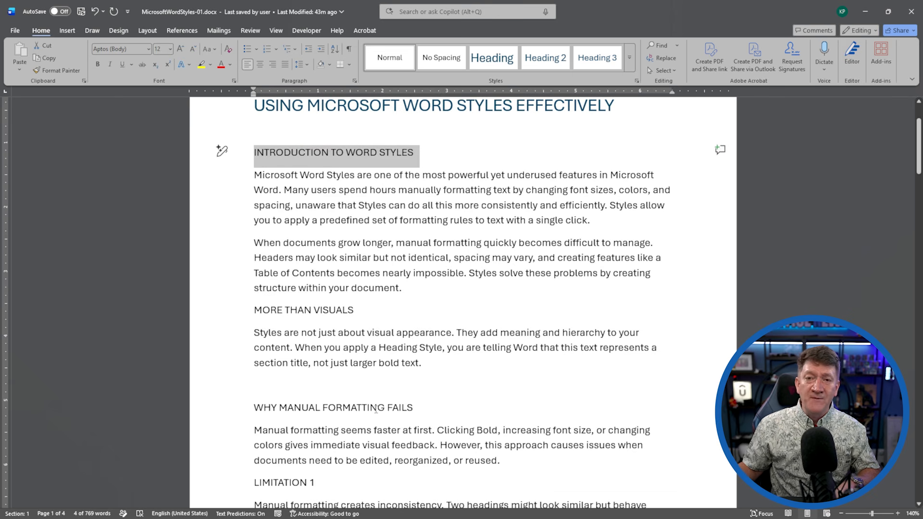
left_click(222, 413, "ctrl")
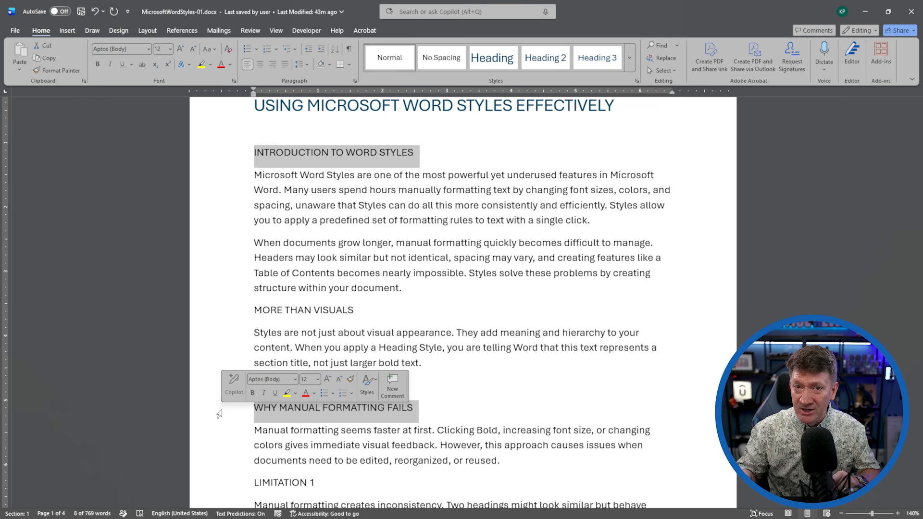
left_click(545, 58)
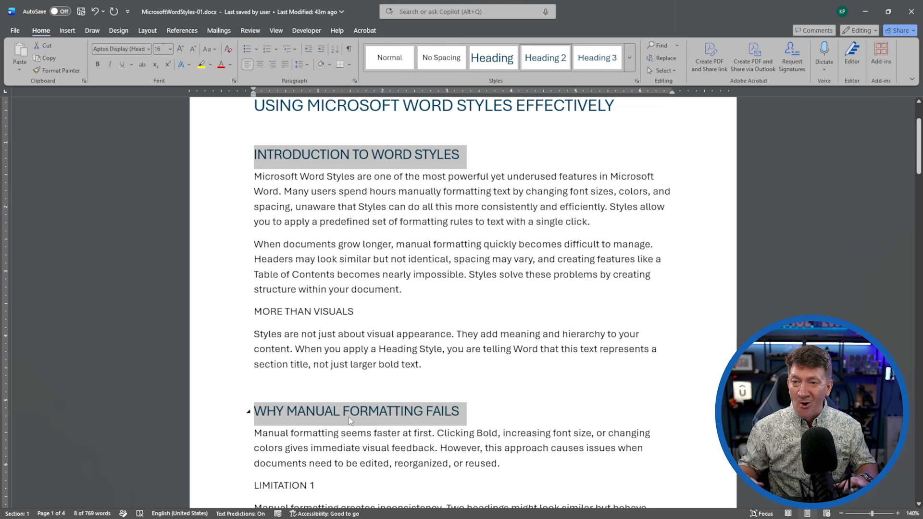
left_click(230, 314)
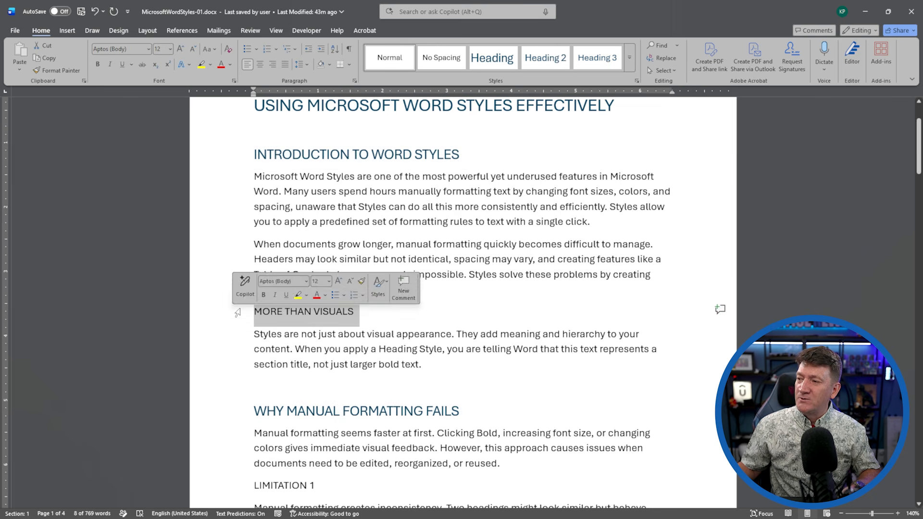
Add LIMITATION 1 and LIMITATION 2 to the MORE THAN VISUALS selection and apply Heading 3.
scroll(224, 366, "down", 1)
scroll(224, 367, "down", 5)
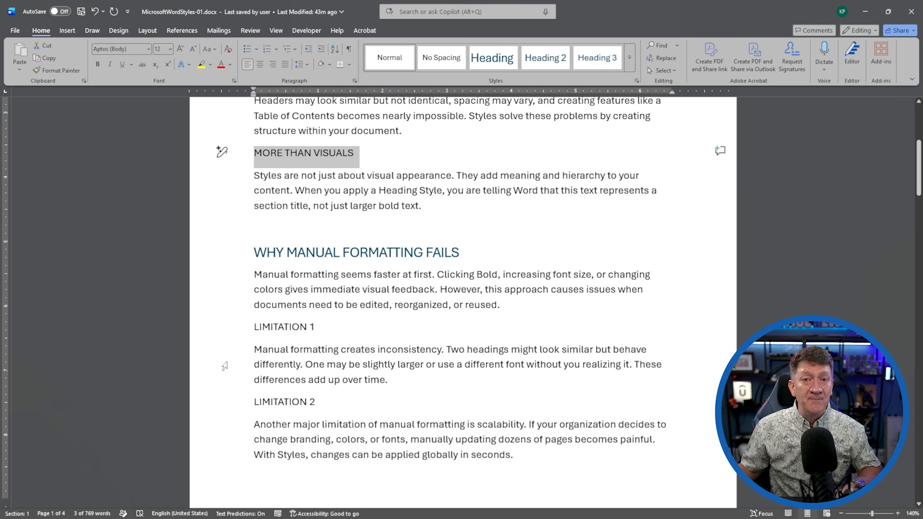
left_click(224, 330, "ctrl")
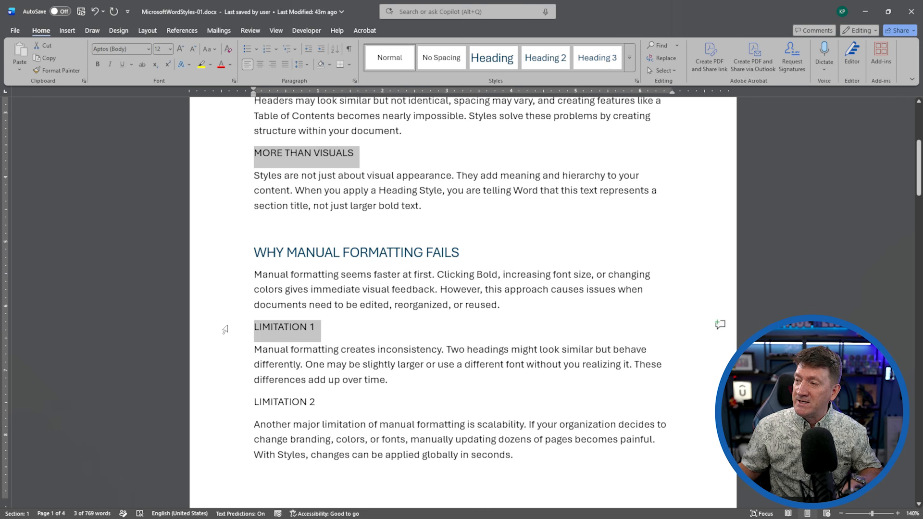
left_click(226, 408, "ctrl")
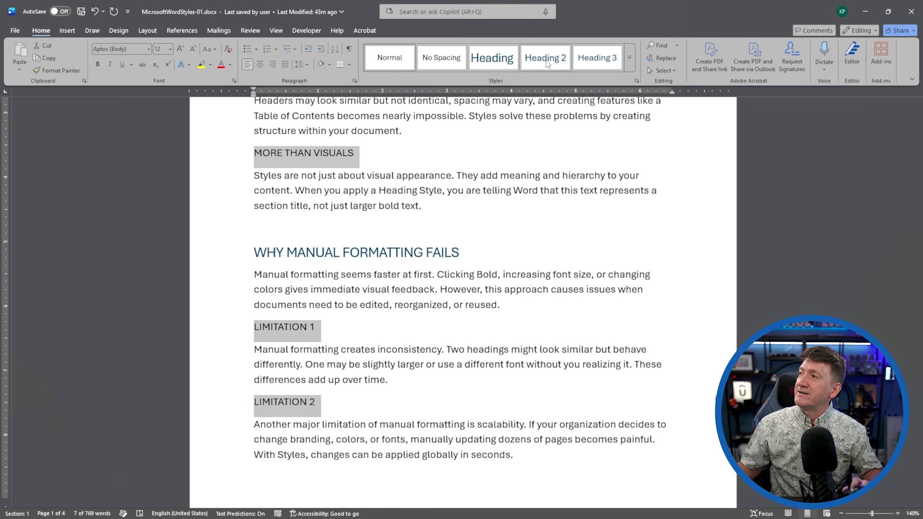
left_click(600, 63)
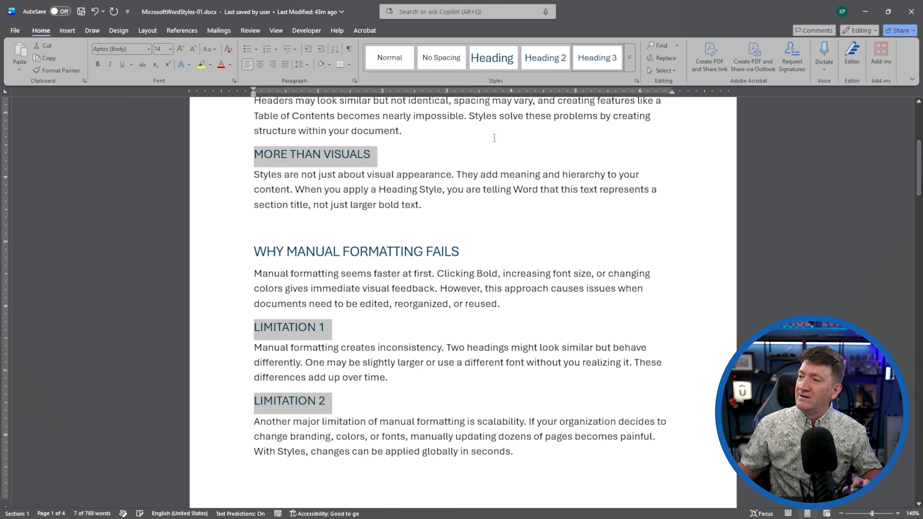
scroll(368, 257, "up", 5)
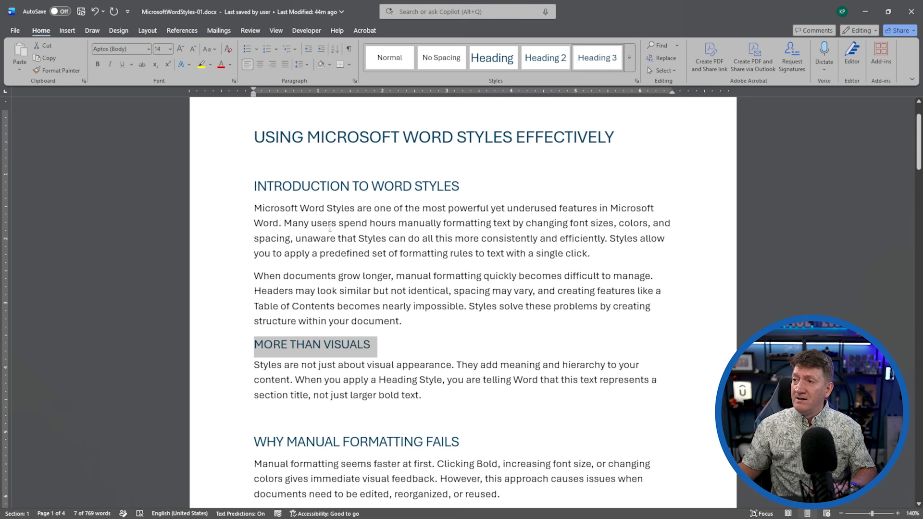
Insert a page break at the very start so a blank page precedes the title.
scroll(337, 247, "down", 15)
scroll(328, 244, "down", 7)
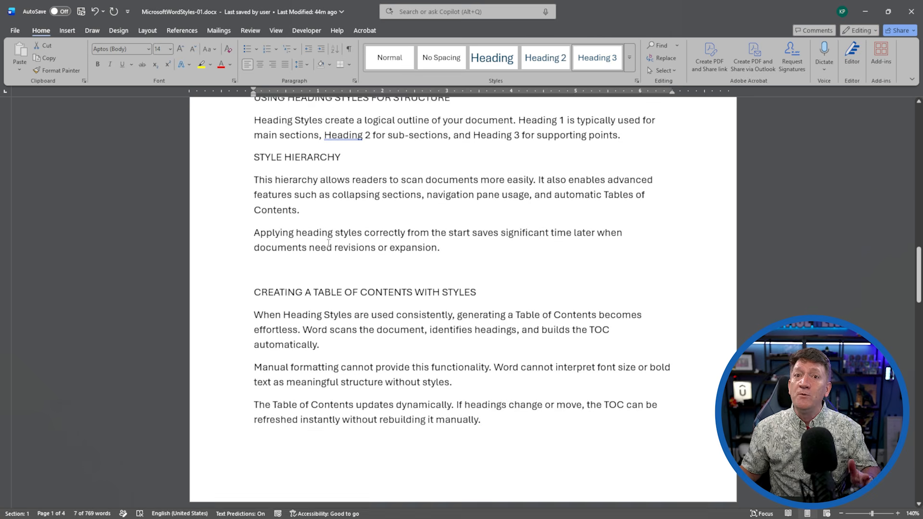
scroll(328, 230, "up", 2)
scroll(328, 229, "up", 15)
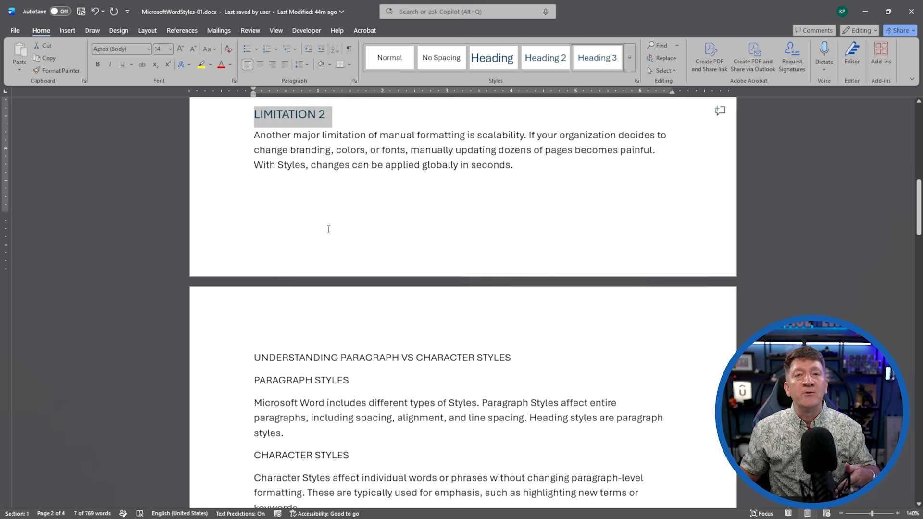
scroll(328, 229, "up", 8)
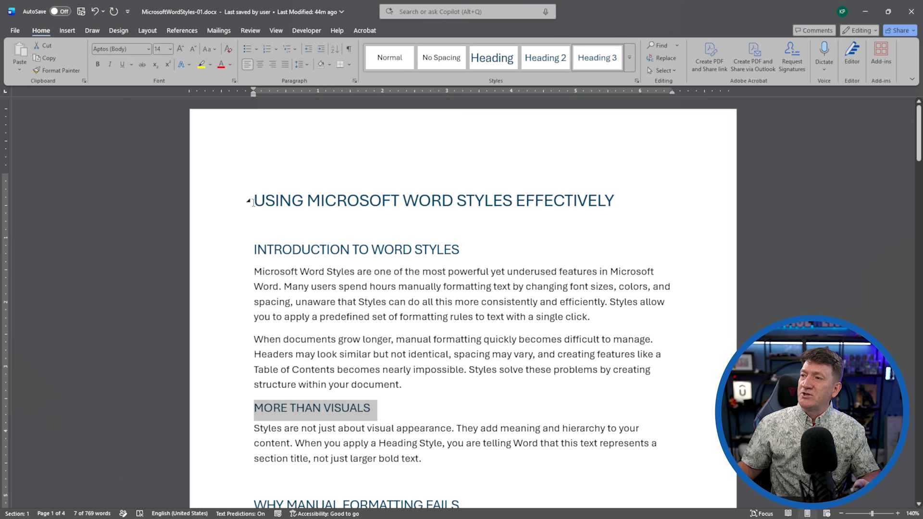
key("ctrl+Home")
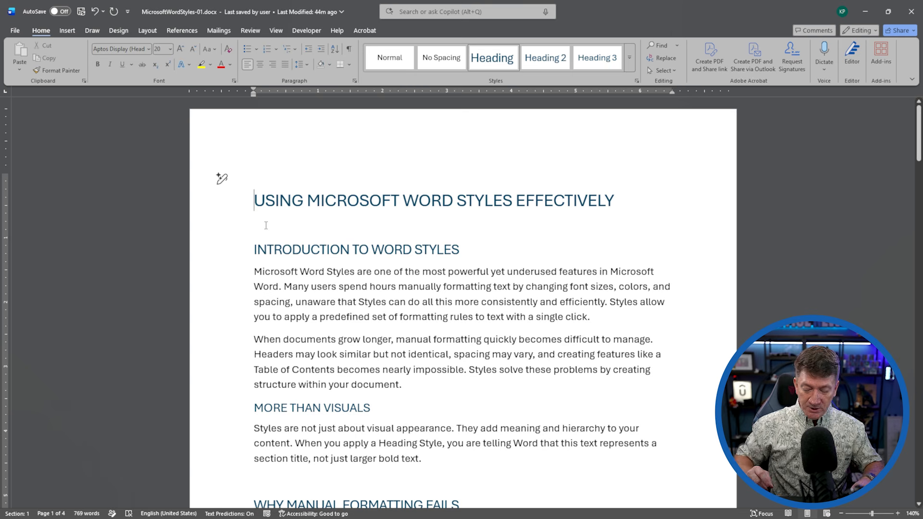
key("ctrl+Return")
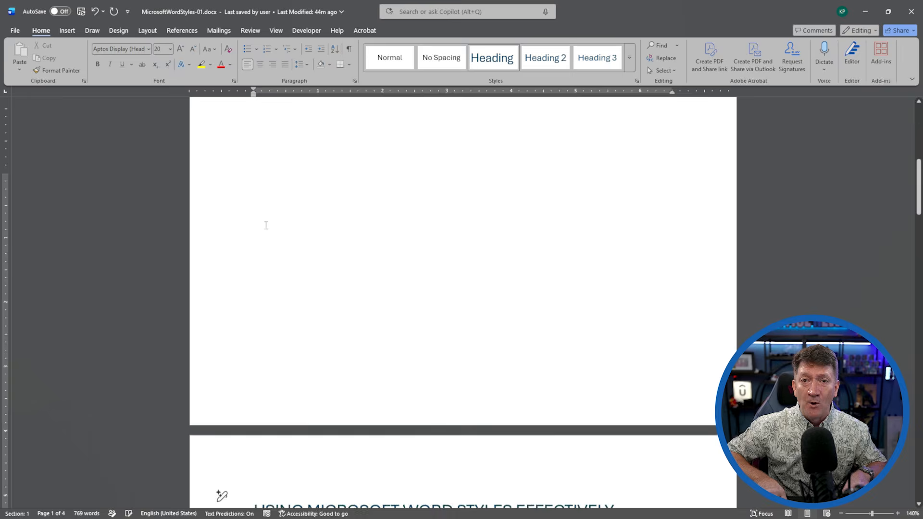
scroll(298, 192, "up", 8)
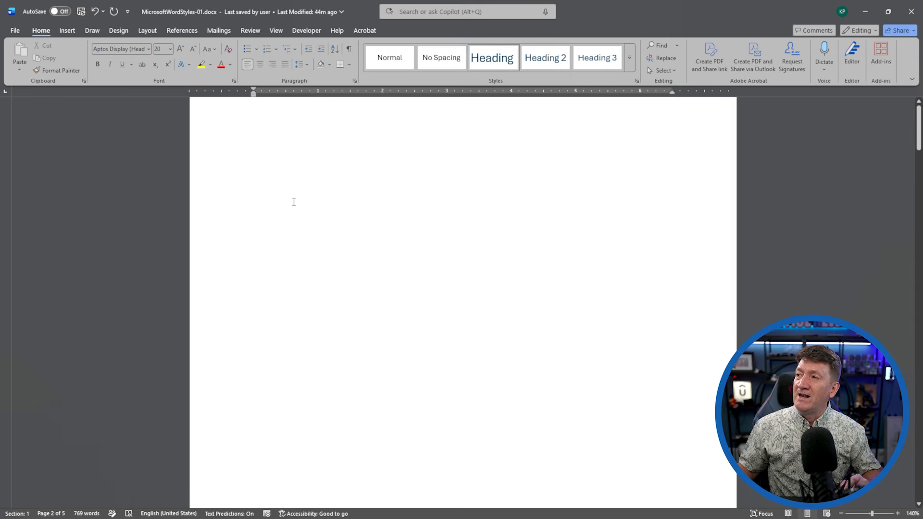
Type TABLE OF CONTENTS on the blank first page, followed by an empty line.
left_click(271, 163)
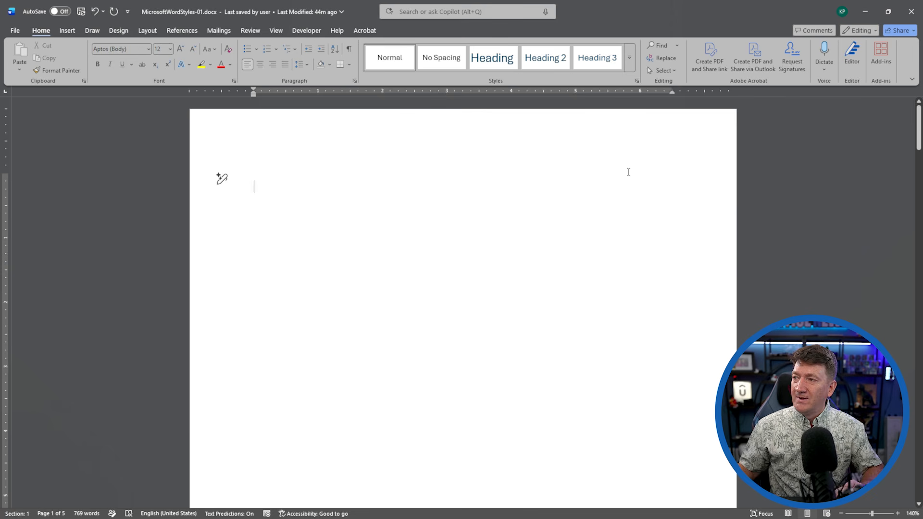
type("TABLE OF CONTENTS")
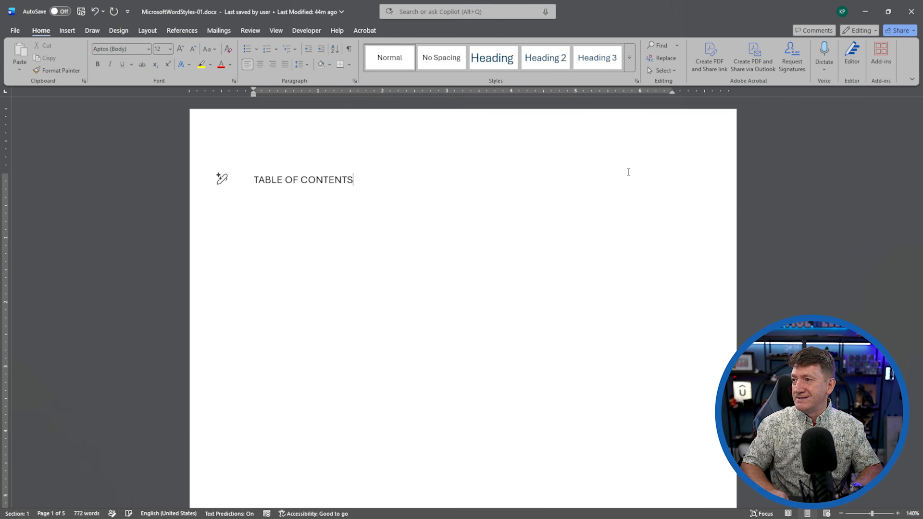
key("Return")
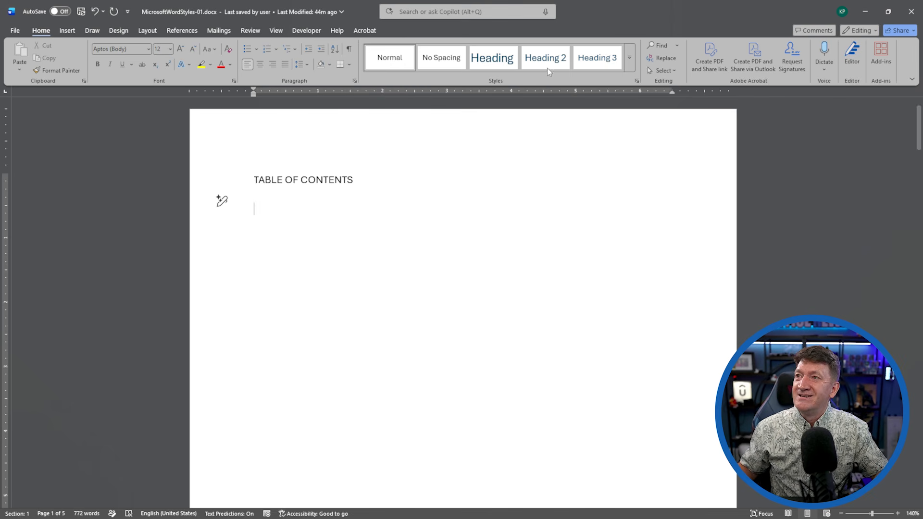
Insert Automatic Table 1 from the References tab, listing the six current headings.
left_click(175, 34)
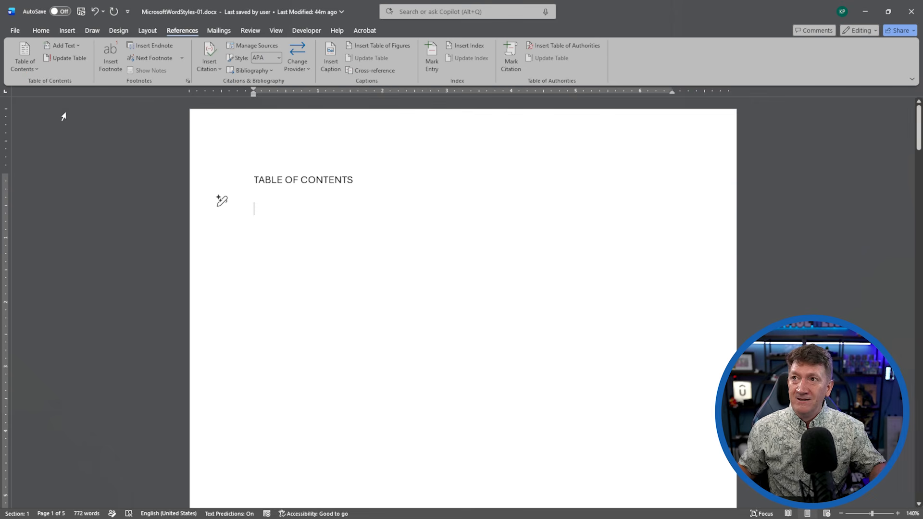
left_click(24, 65)
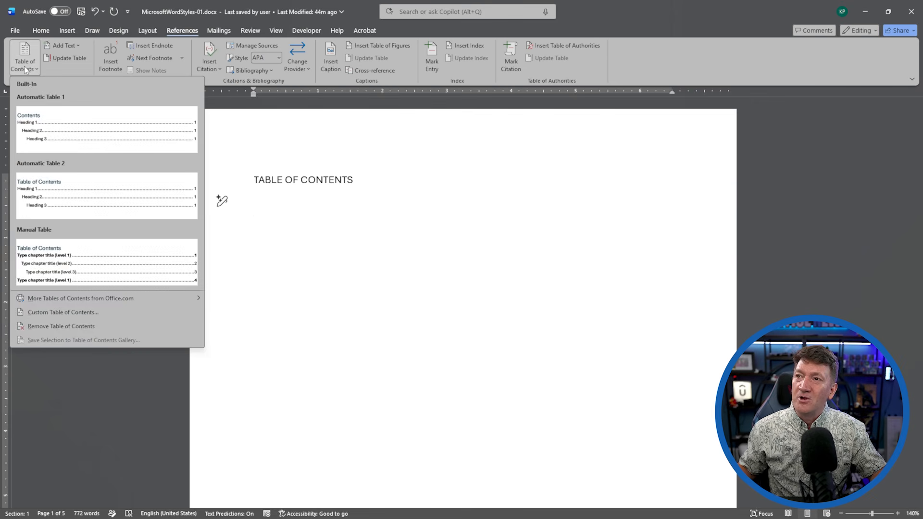
left_click(48, 127)
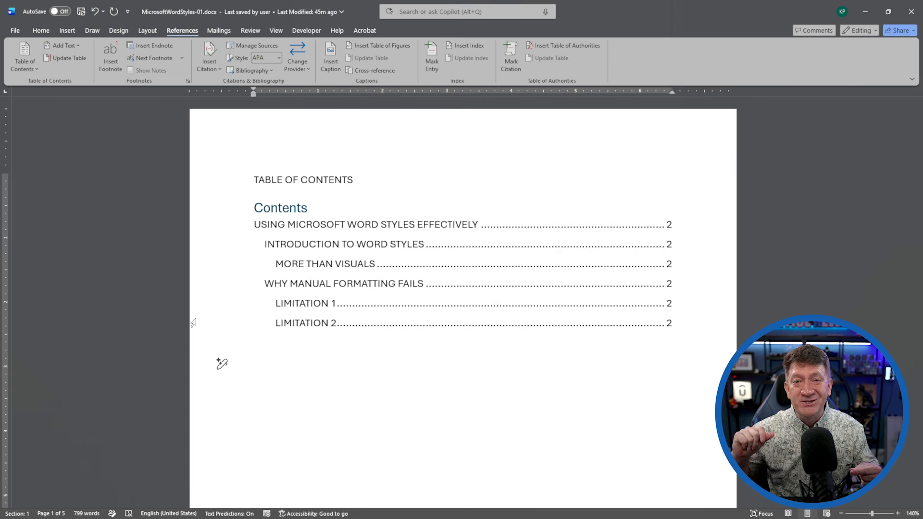
Apply Heading 2 to UNDERSTANDING PARAGRAPH VS CHARACTER STYLES.
scroll(367, 285, "down", 20)
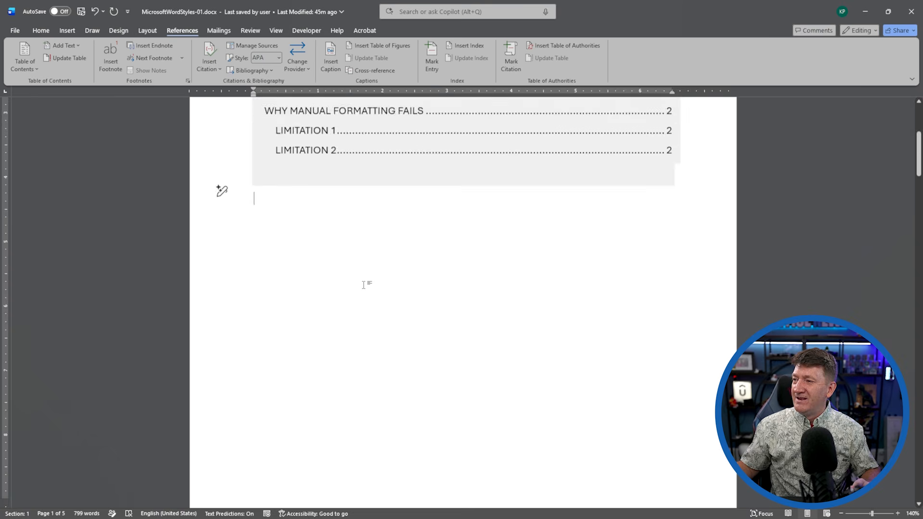
scroll(364, 285, "down", 5)
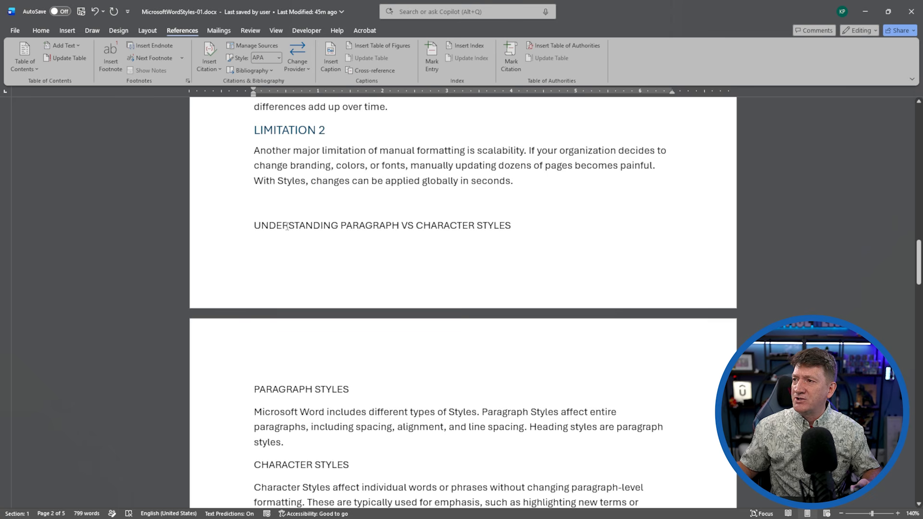
left_click(236, 229)
left_click(41, 30)
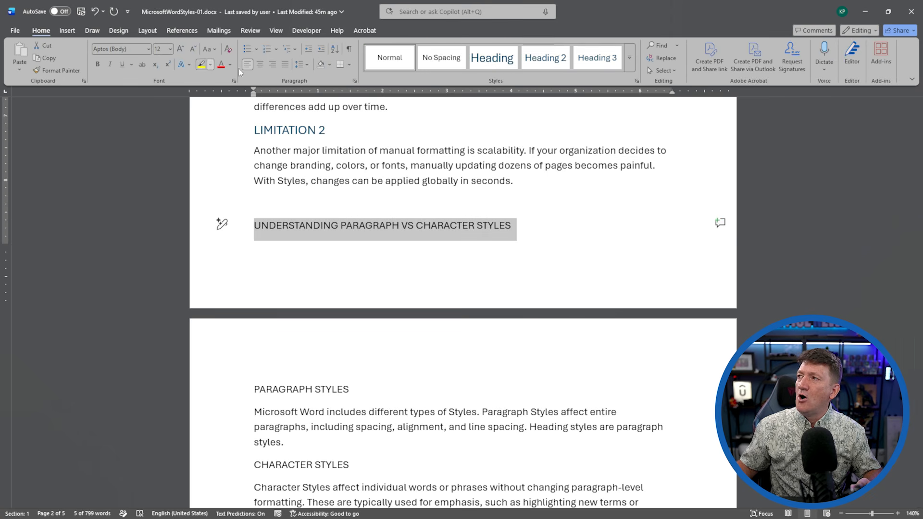
left_click(545, 58)
Style PARAGRAPH STYLES and CHARACTER STYLES together as Heading 3.
scroll(308, 333, "down", 2)
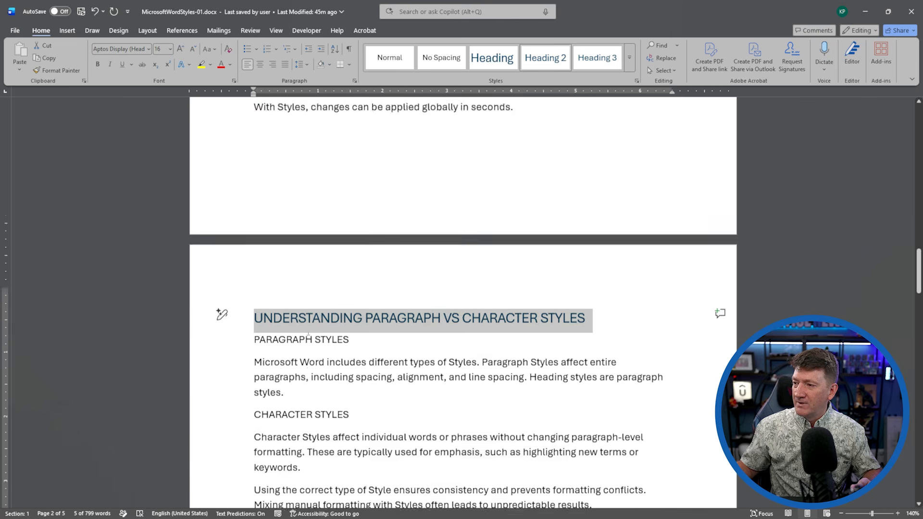
scroll(308, 333, "down", 2)
left_click(240, 257)
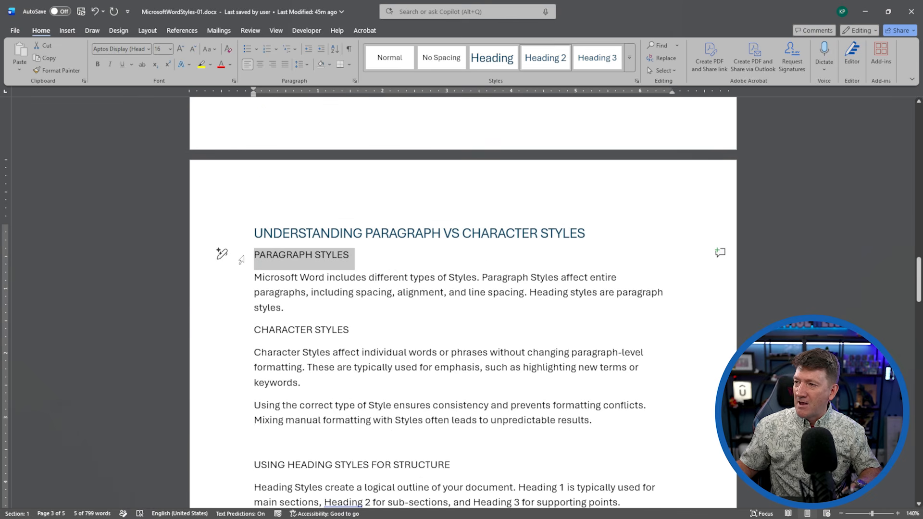
left_click(238, 336, "ctrl")
left_click(541, 59)
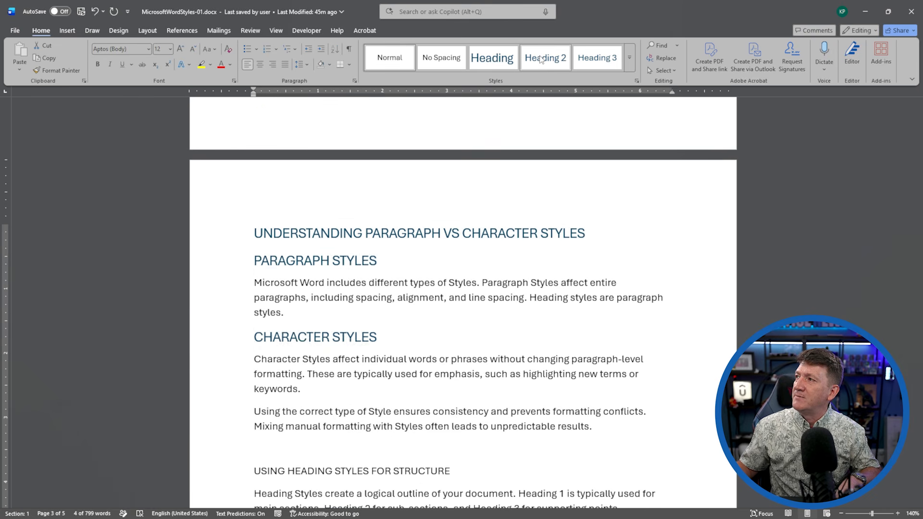
left_click(541, 59)
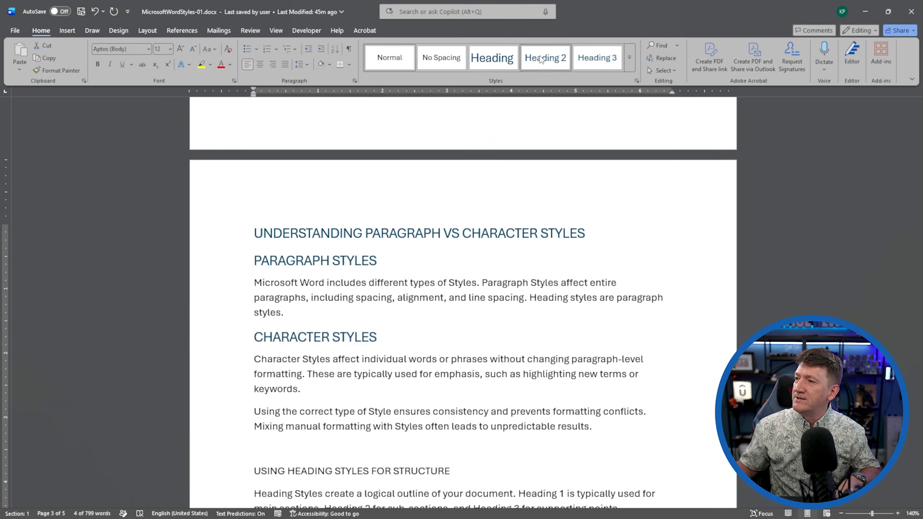
left_click(575, 62)
Make USING HEADING STYLES FOR STRUCTURE and CREATING A TABLE OF CONTENTS WITH STYLES Heading 2, STYLE HIERARCHY Heading 3.
scroll(238, 319, "down", 3)
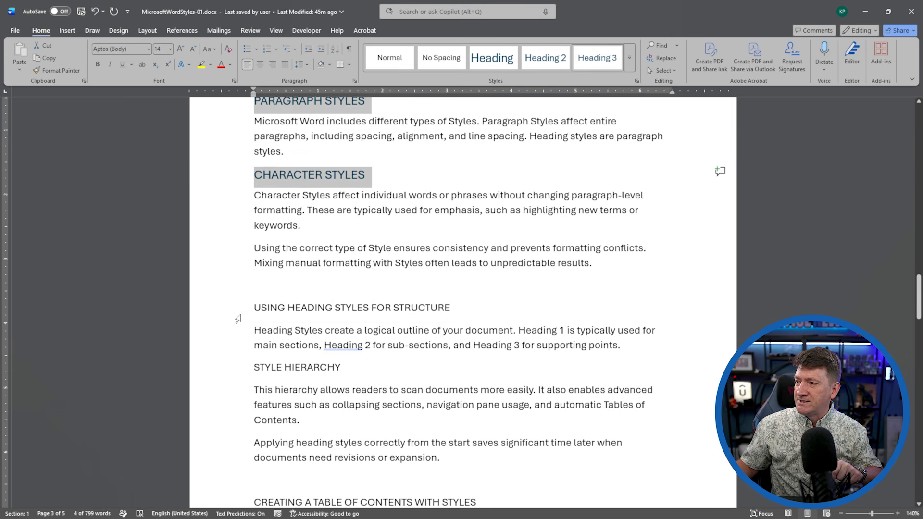
left_click(238, 310)
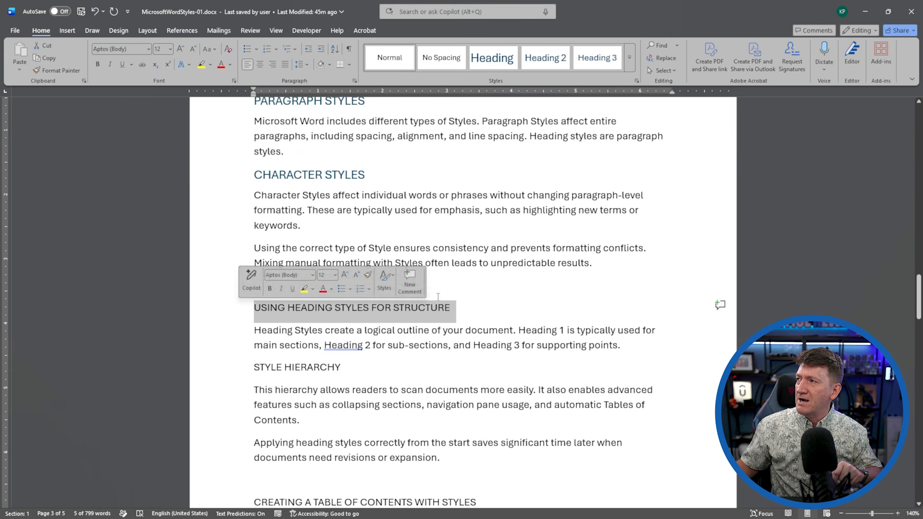
left_click(545, 57)
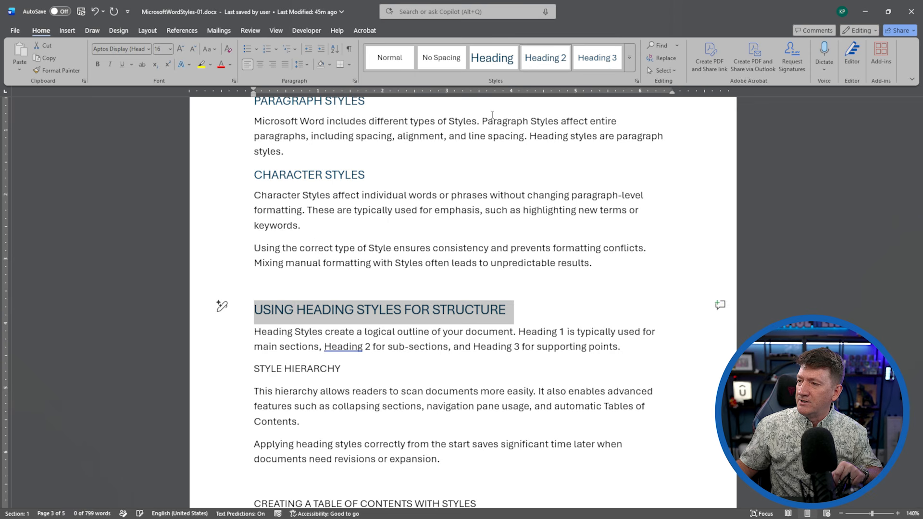
left_click(236, 376)
key("ctrl+alt+3")
scroll(220, 366, "down", 1)
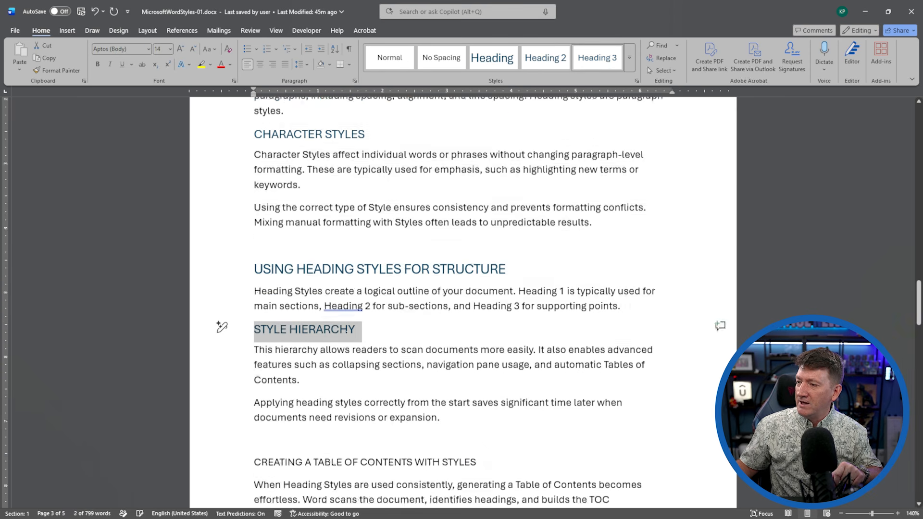
scroll(238, 288, "down", 4)
left_click(238, 284)
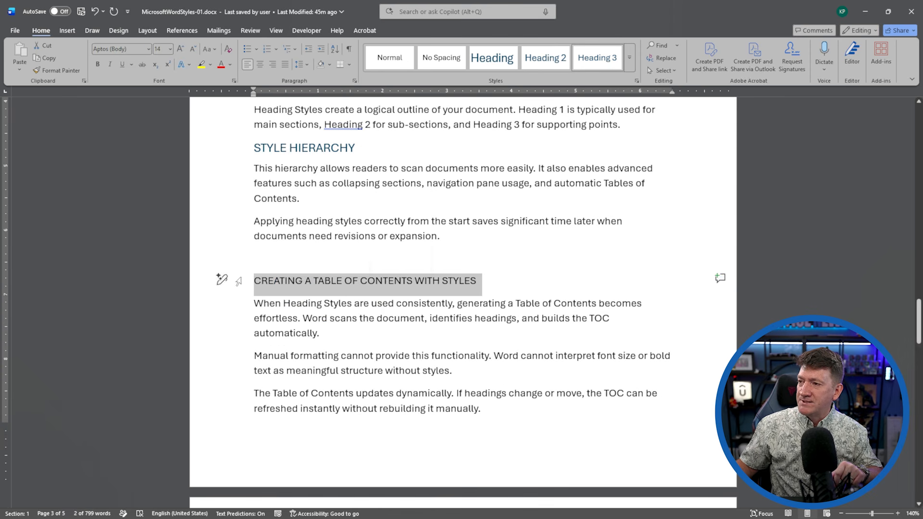
left_click(537, 62)
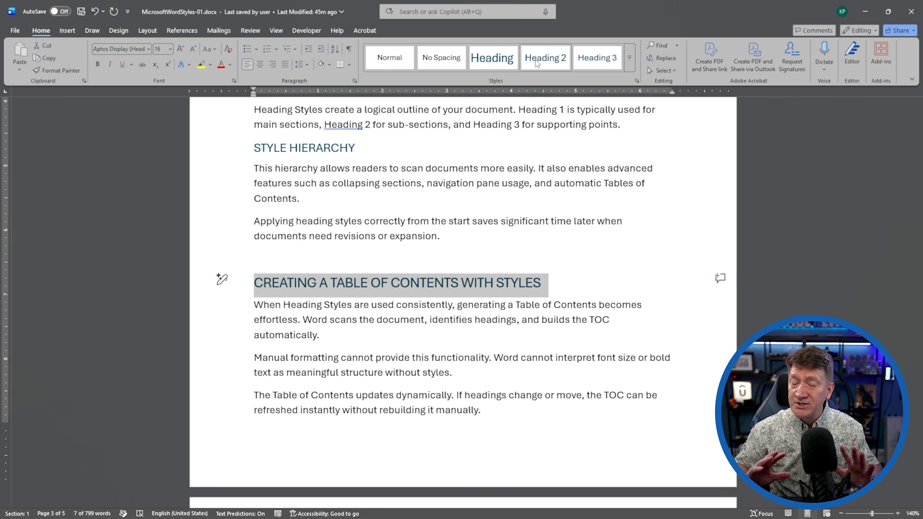
scroll(352, 184, "up", 1)
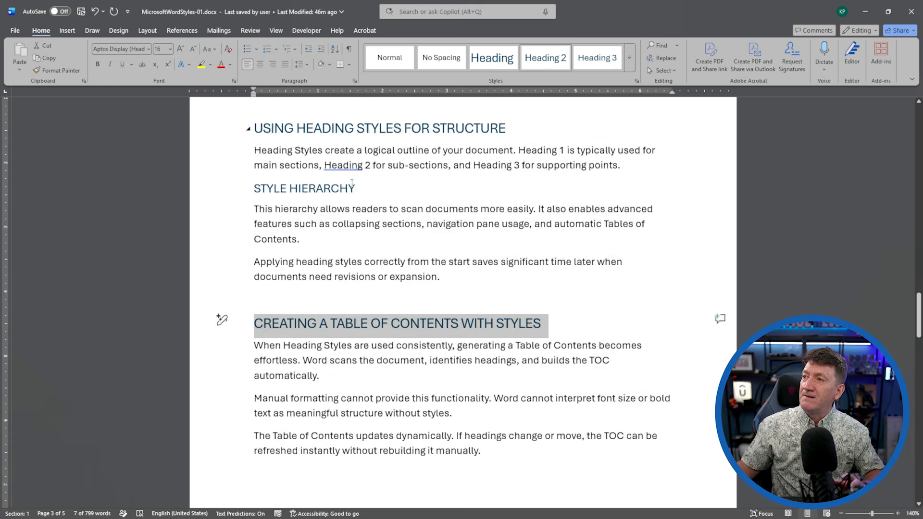
scroll(352, 184, "up", 20)
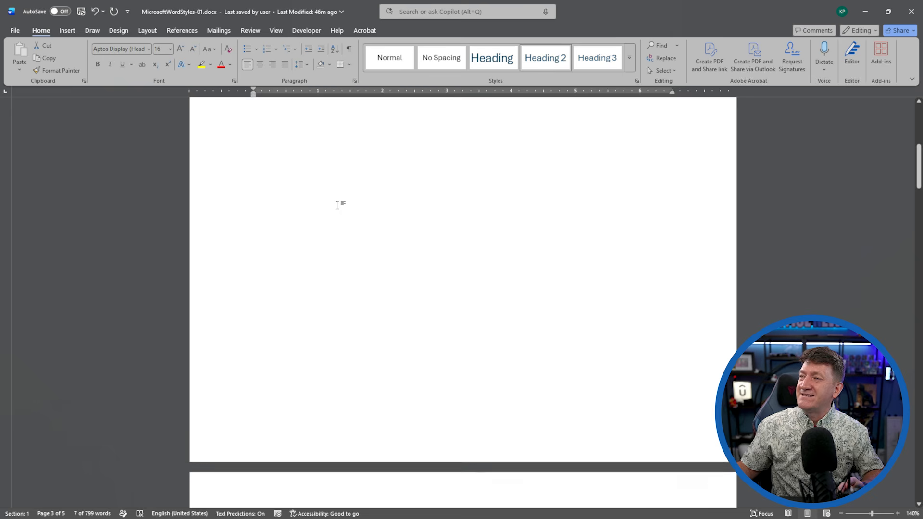
Update the entire table of contents so it lists all twelve headings with page numbers.
scroll(337, 205, "up", 7)
left_click(315, 265)
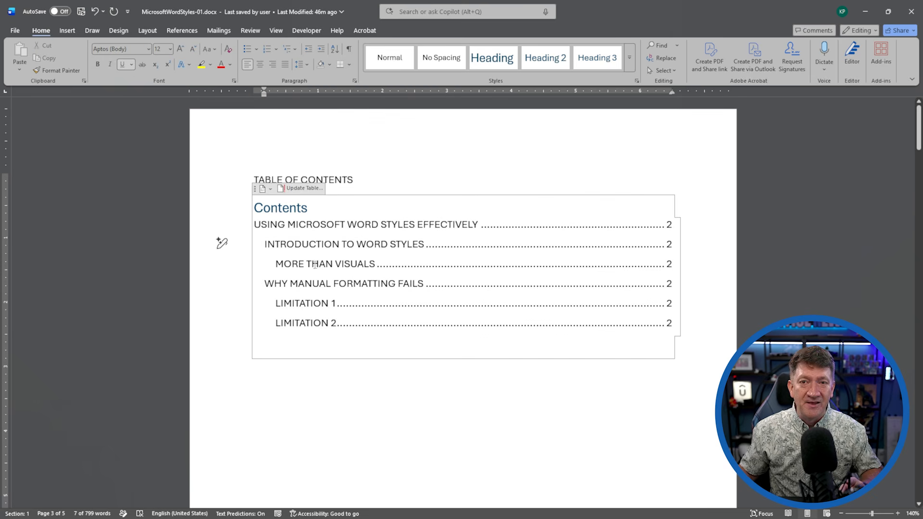
left_click(293, 189)
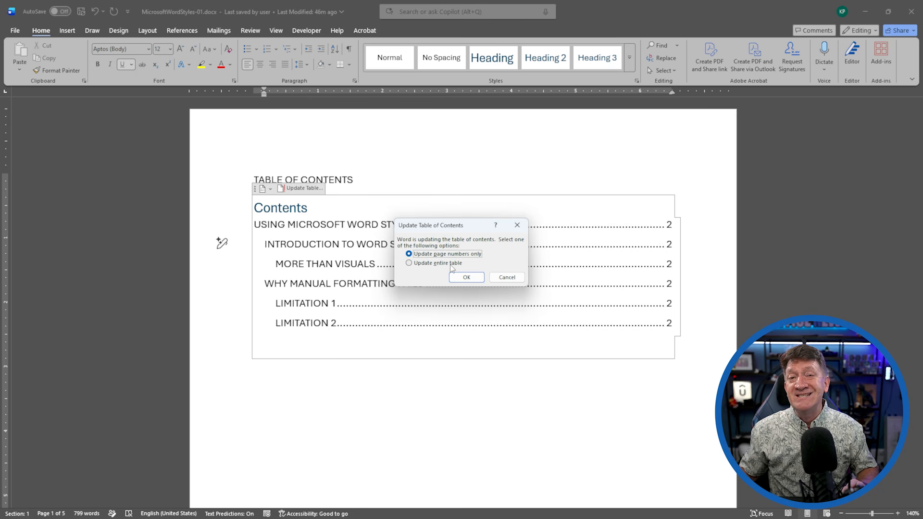
left_click(426, 264)
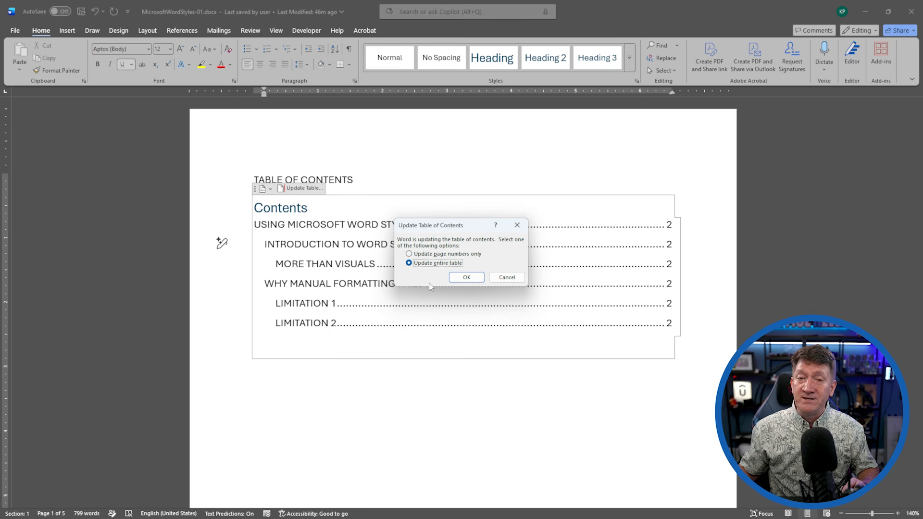
left_click(469, 278)
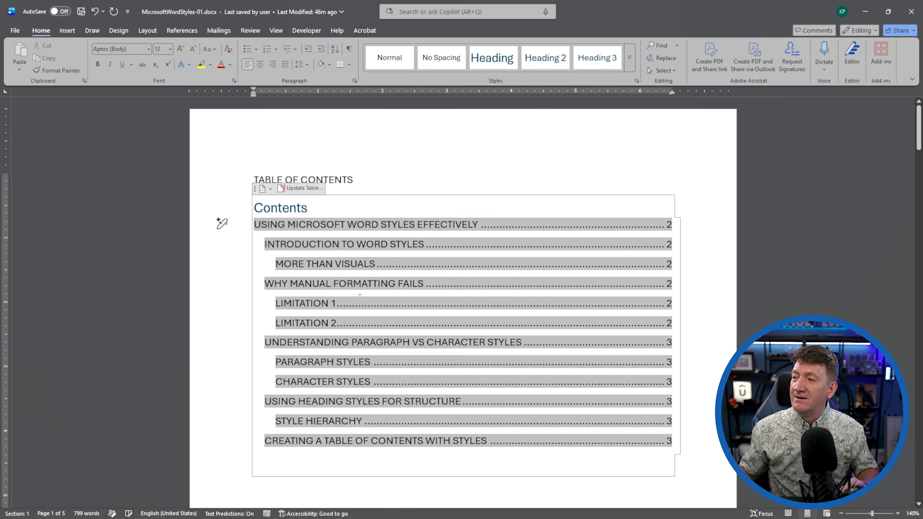